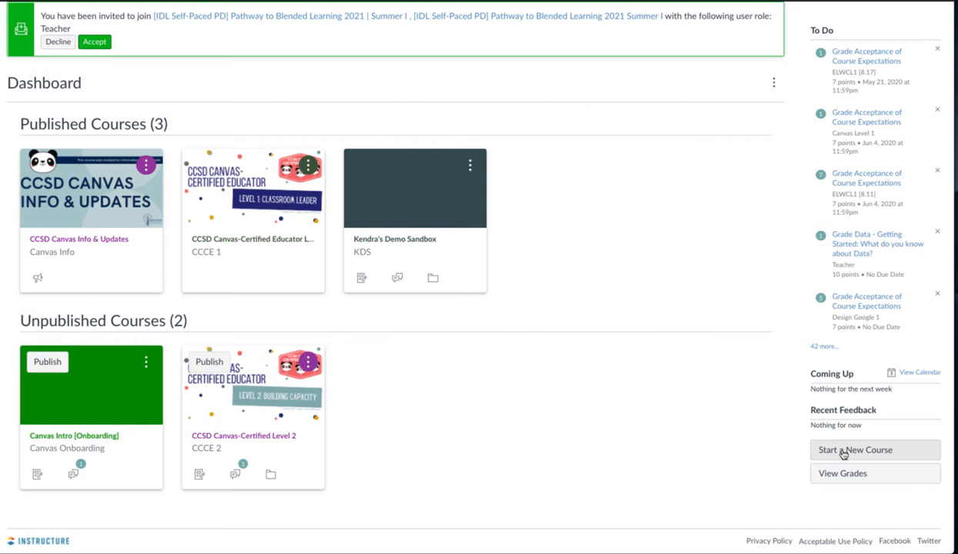
Create a new course named "CCSD Canvas-Certified Educator Level 1 [2021-22]" with the short name "CCCE 1"
left_click(842, 453)
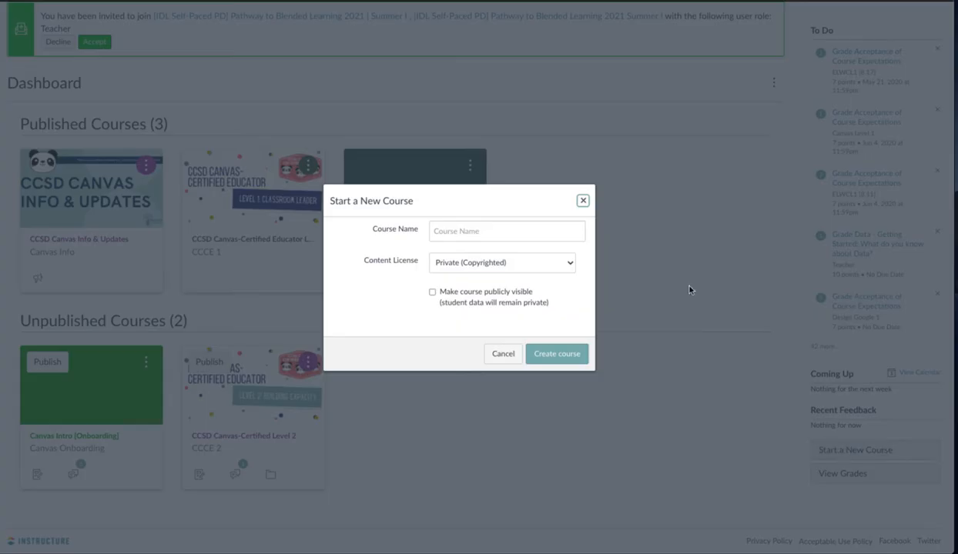
left_click(483, 231)
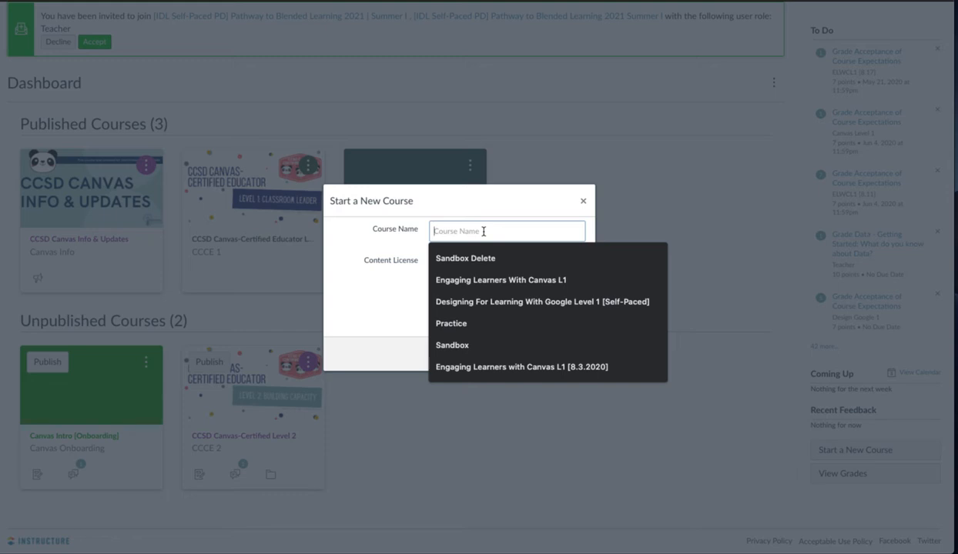
type("CCSD Canvas-Certified Educator Level 1 [202")
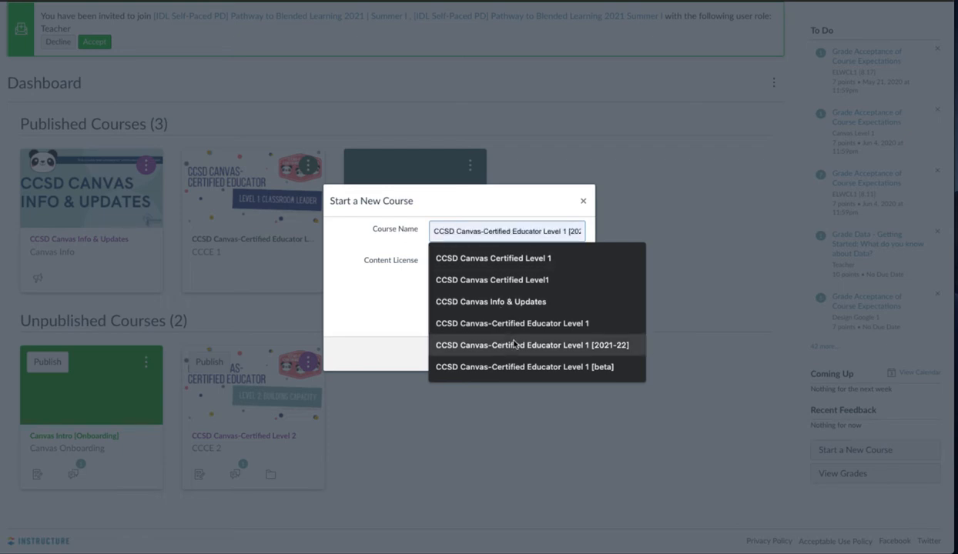
left_click(514, 345)
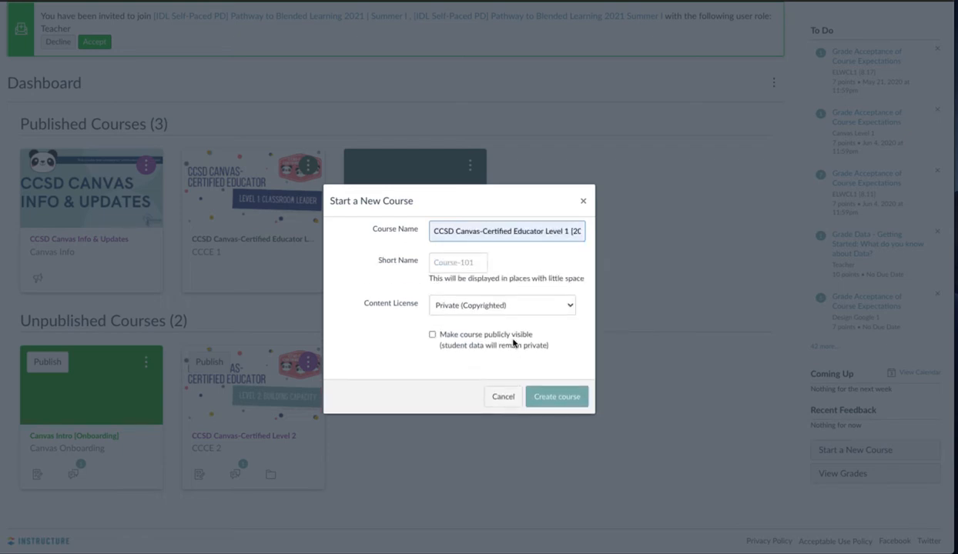
left_click(475, 264)
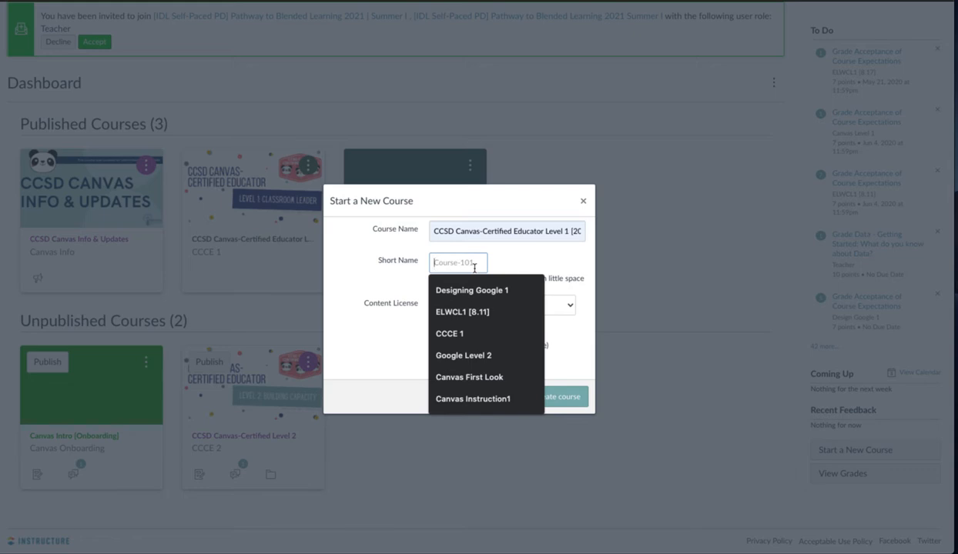
type("CC")
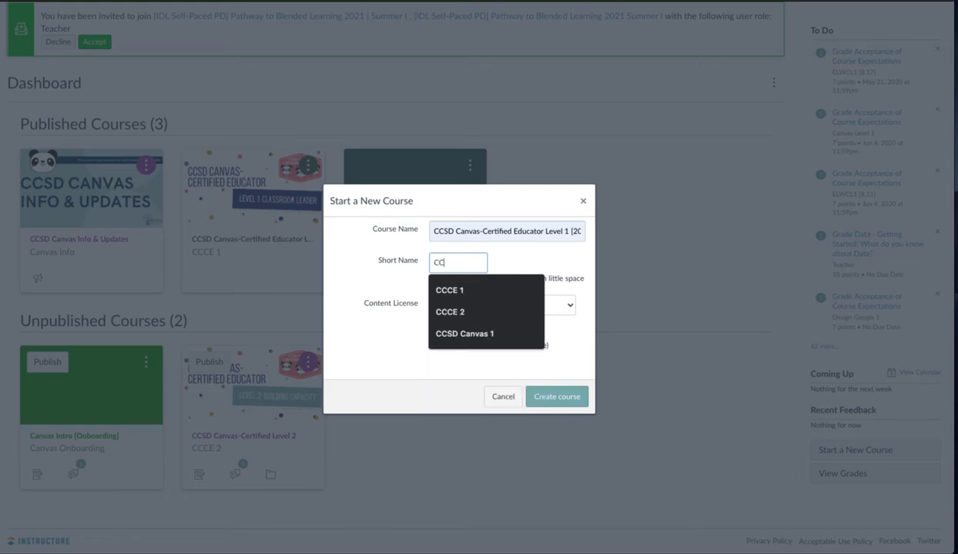
left_click(483, 287)
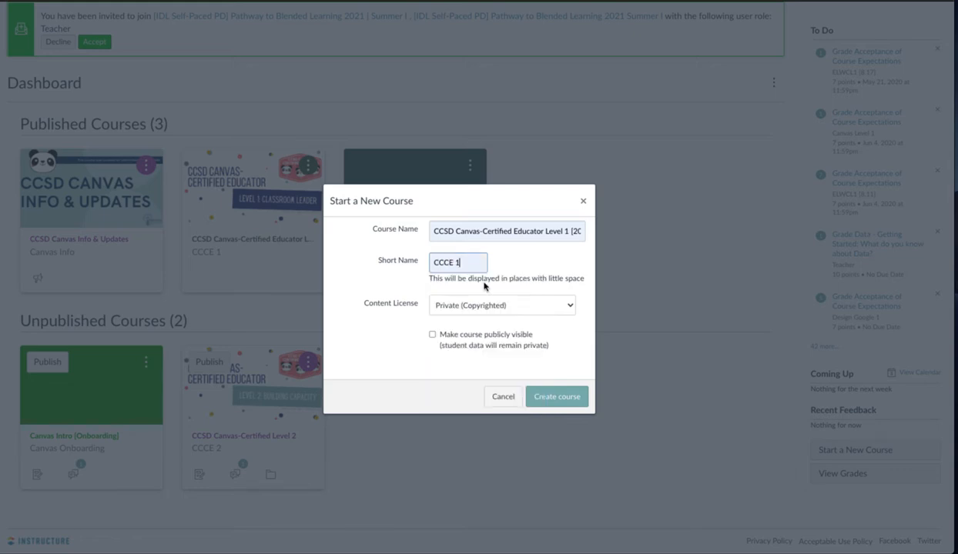
left_click(553, 400)
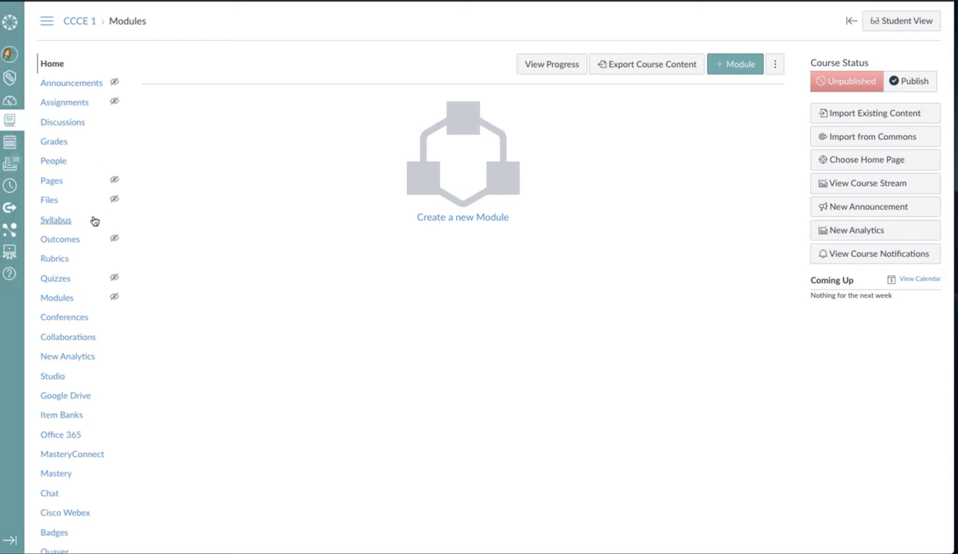
Start an import of existing content that copies a Canvas course, with CCSD Canvas-Certified Educator Level 1 [beta] as the source
left_click(74, 299)
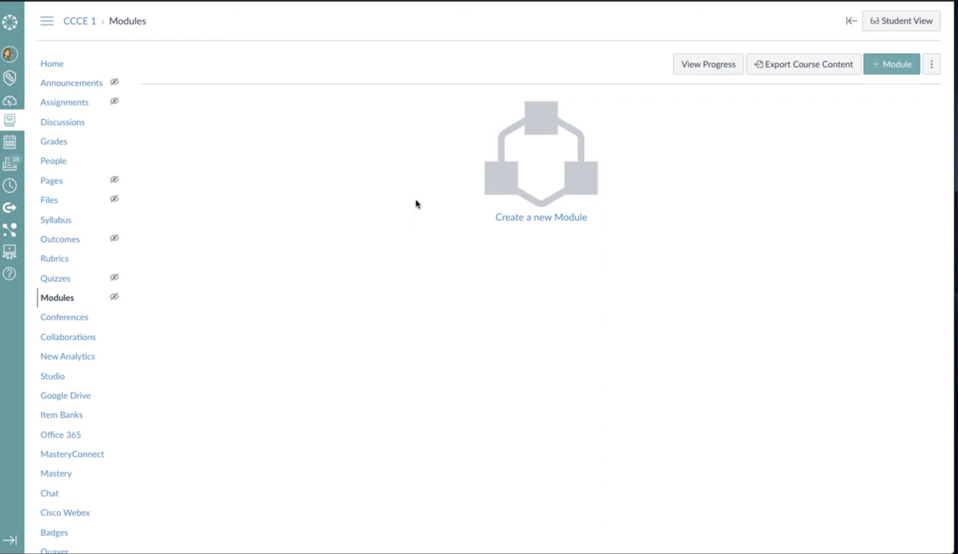
left_click(65, 69)
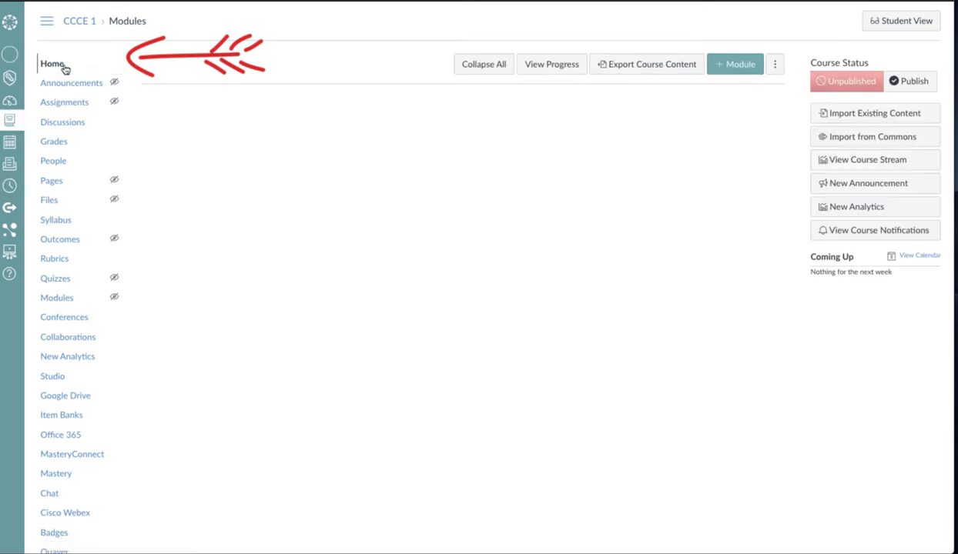
left_click(839, 122)
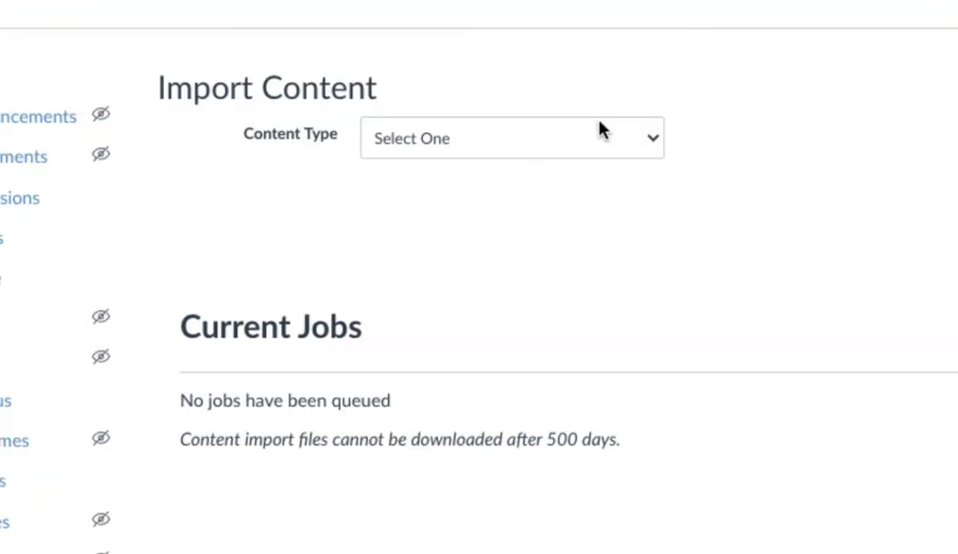
left_click(605, 138)
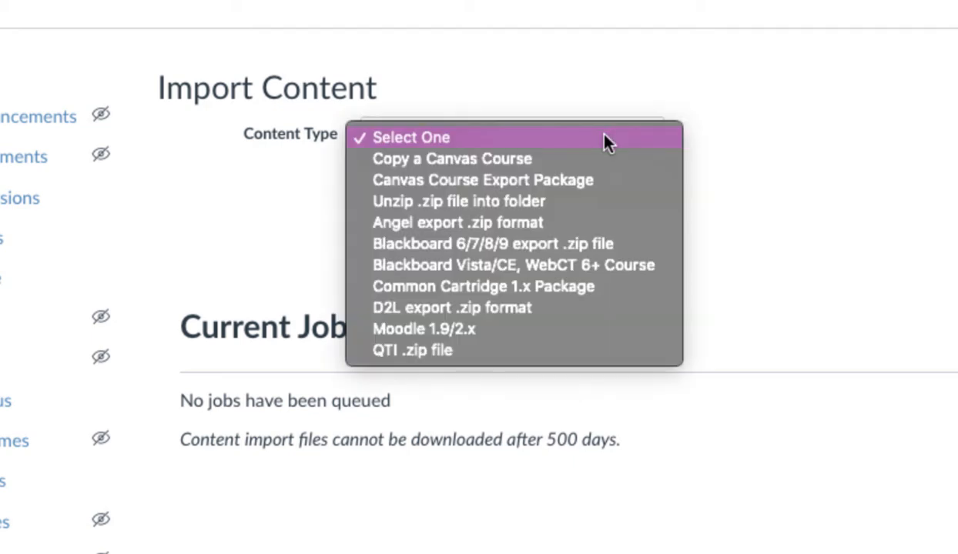
left_click(598, 162)
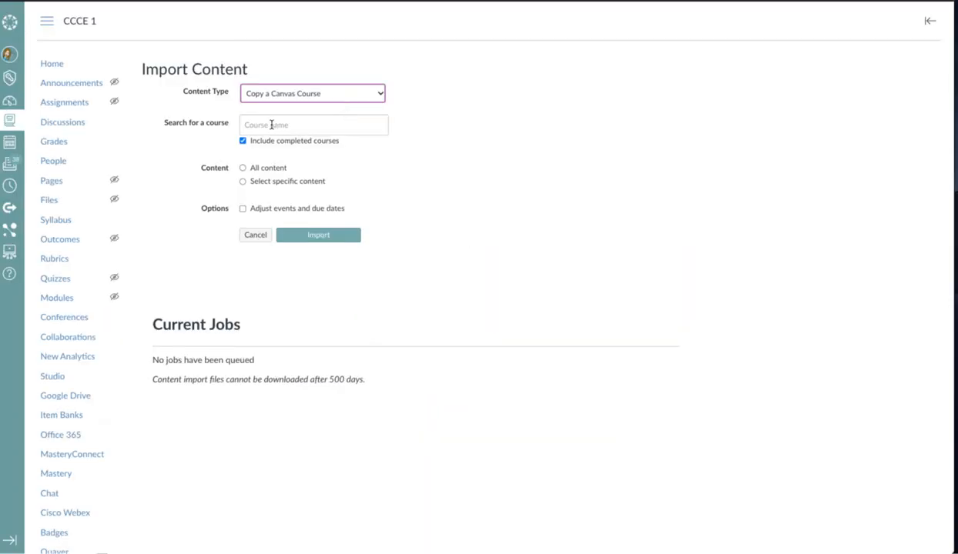
left_click(270, 125)
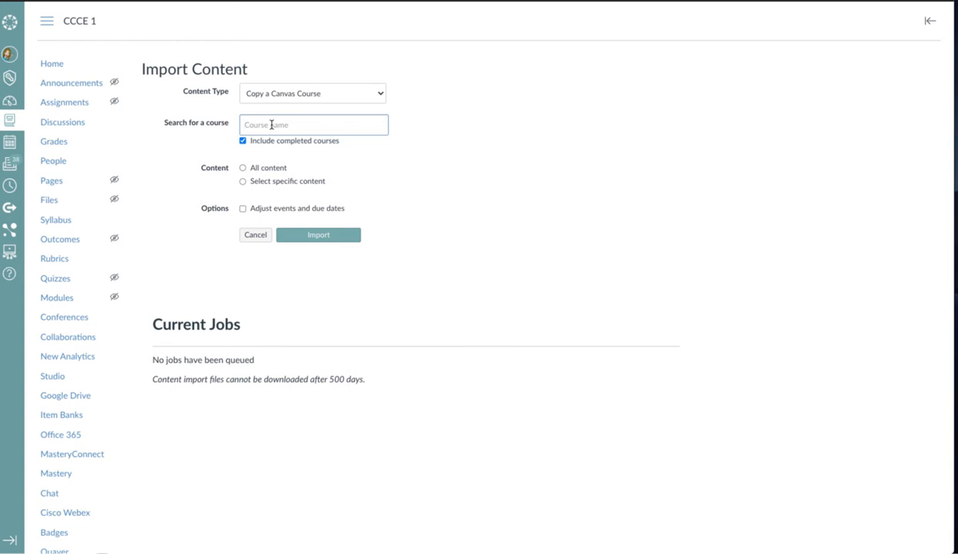
type("CCSD Canvas")
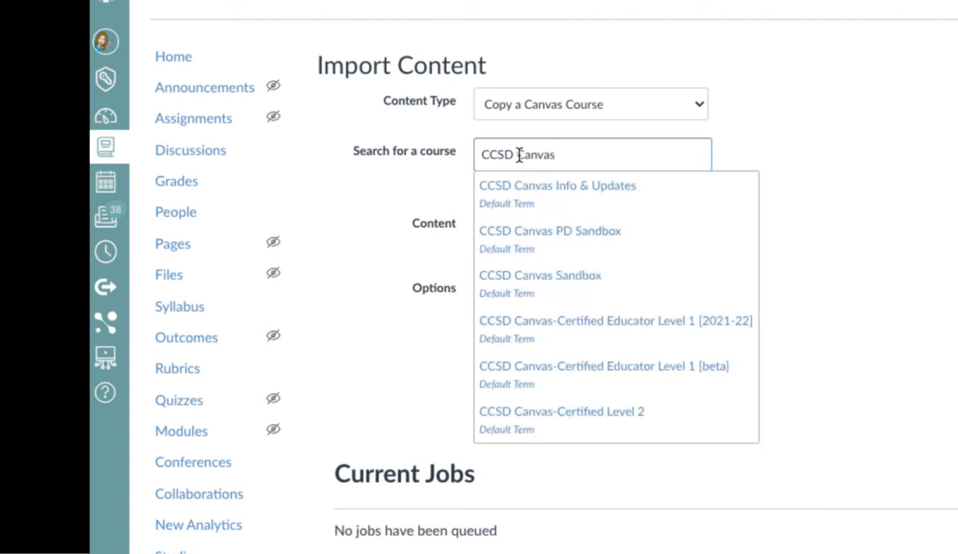
left_click(619, 371)
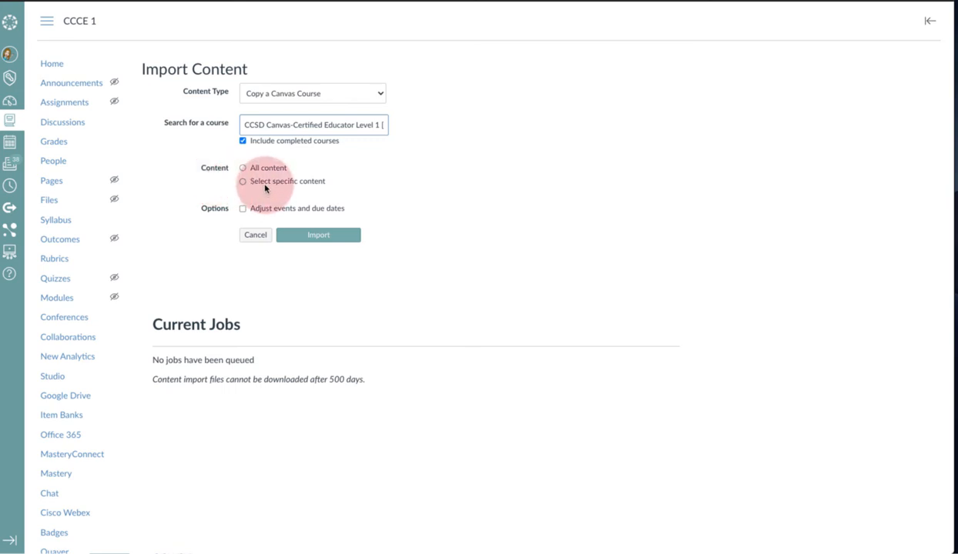
Import all content from the chosen course, leaving the option to adjust events and due dates off
left_click(243, 169)
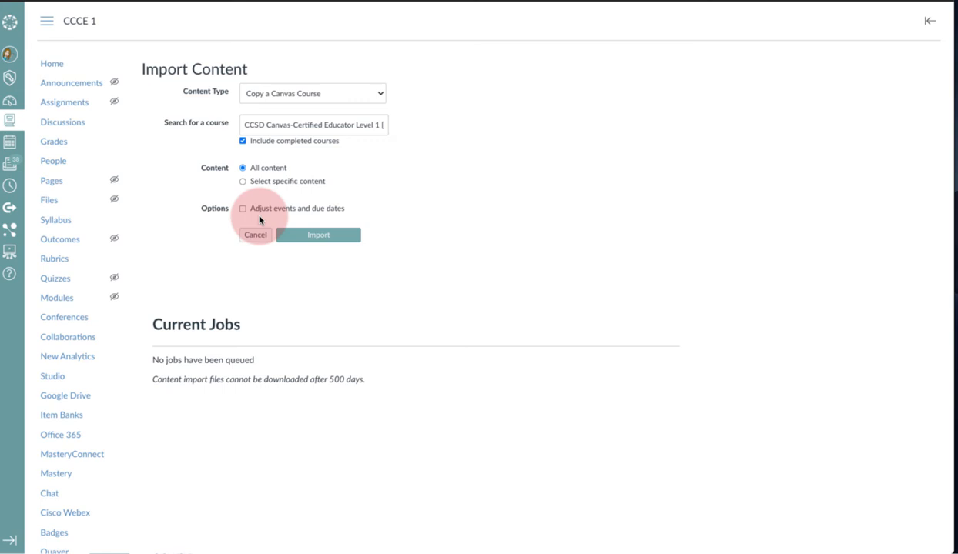
left_click(243, 209)
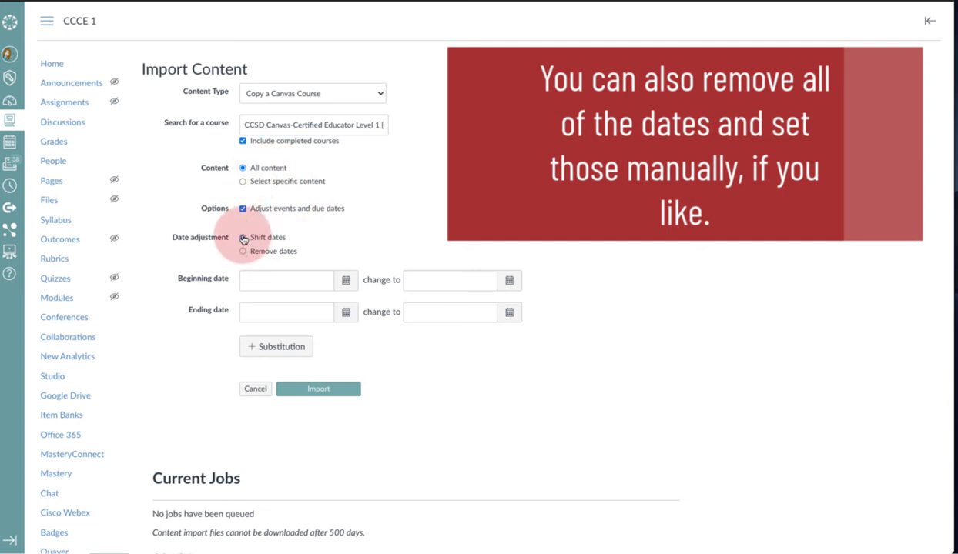
left_click(243, 209)
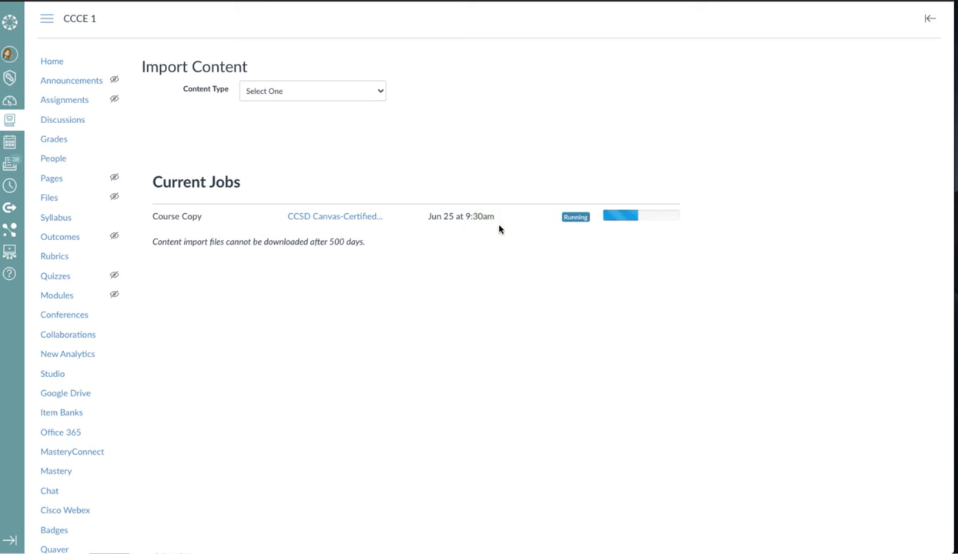
left_click(406, 185)
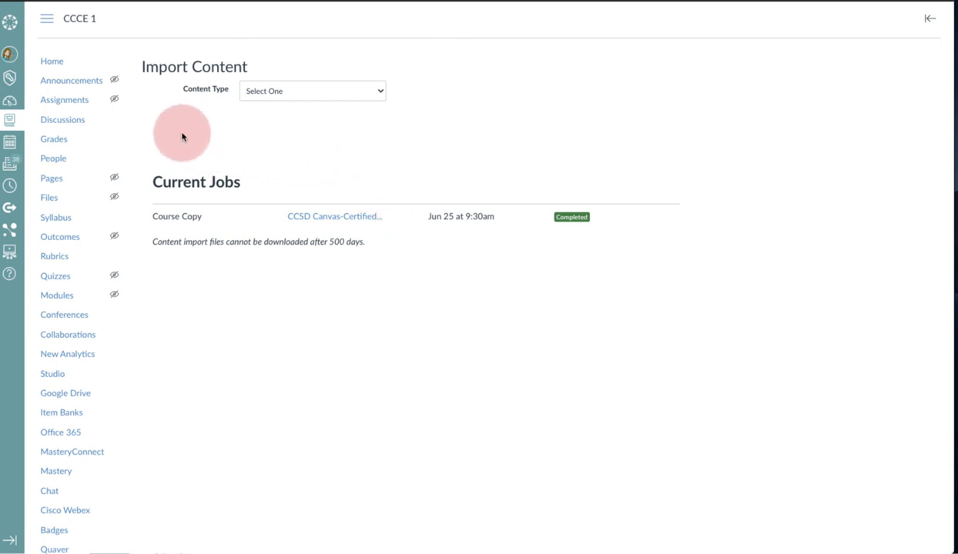
Publish the test knowledge quiz, Report pretest score, the pre-assessment and Level 1 Expectations in the course modules
left_click(58, 296)
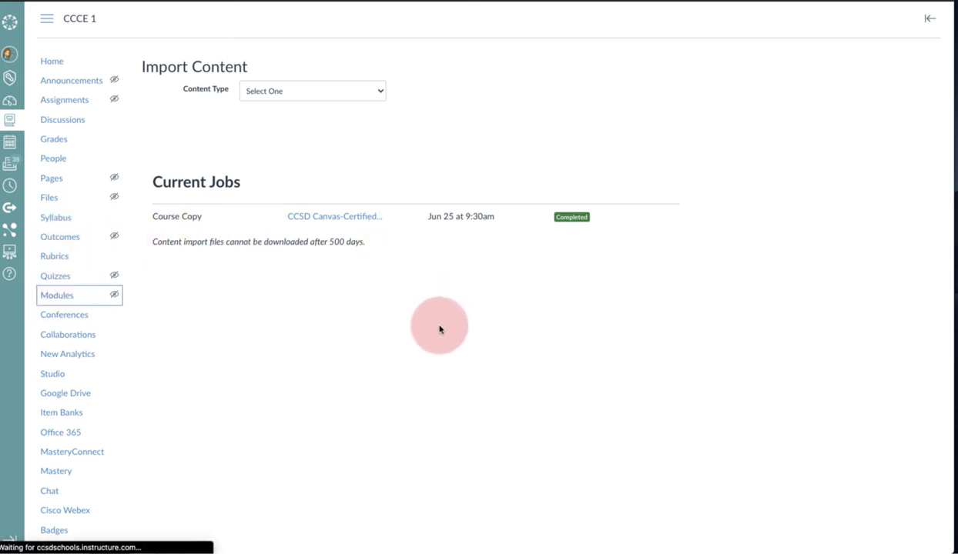
scroll(442, 296, "down", 1)
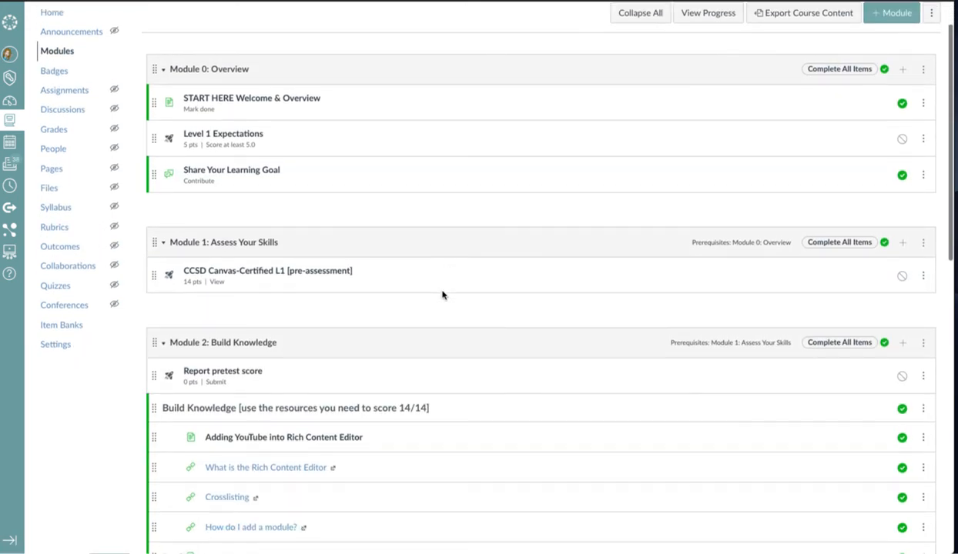
scroll(443, 295, "down", 10)
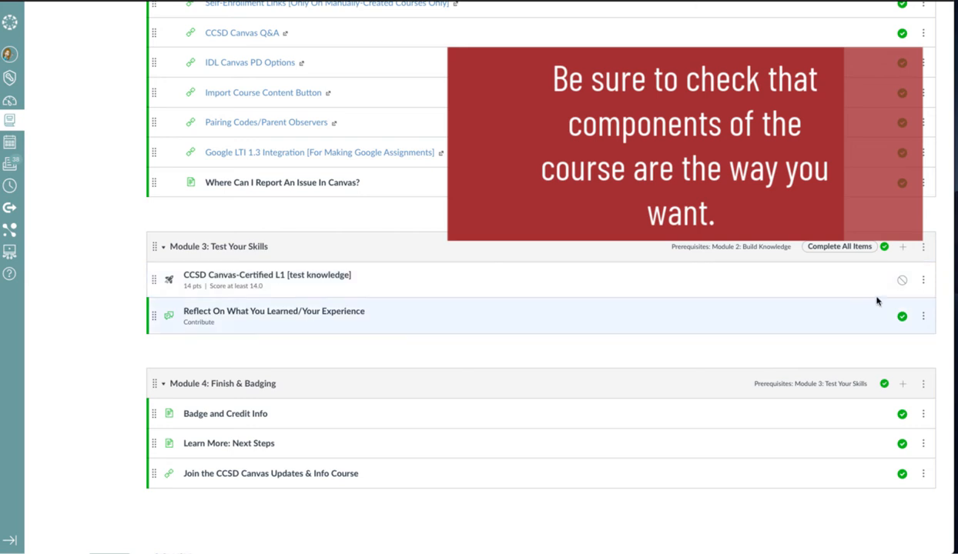
left_click(901, 282)
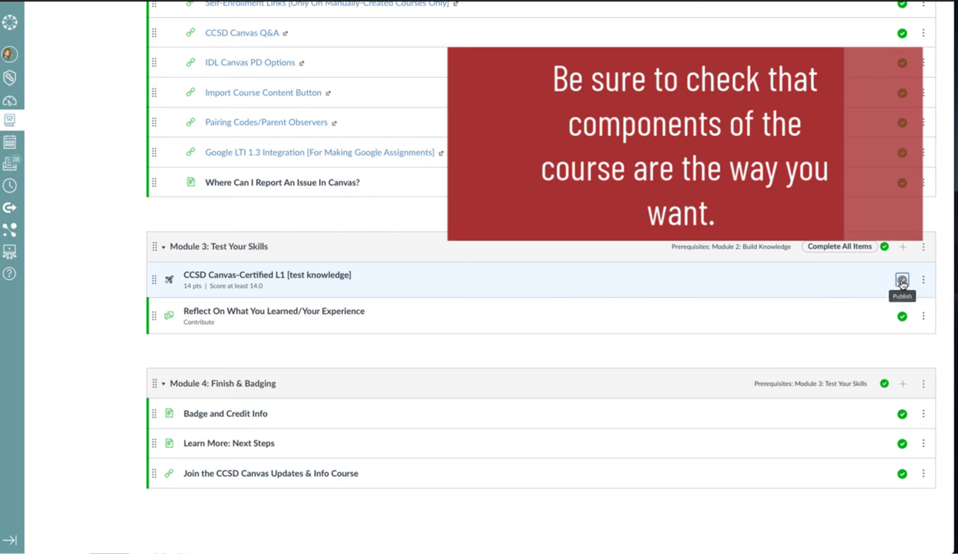
scroll(878, 281, "up", 10)
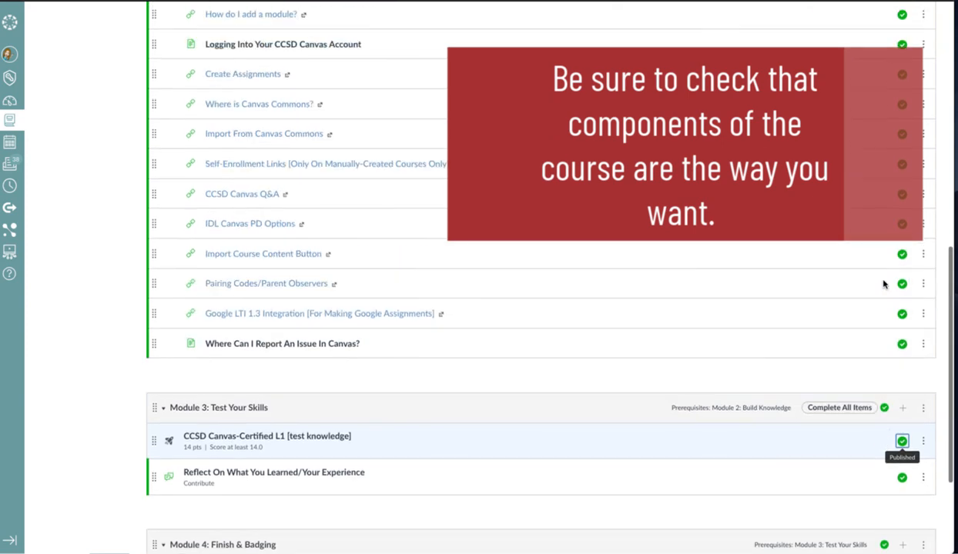
scroll(886, 270, "up", 2)
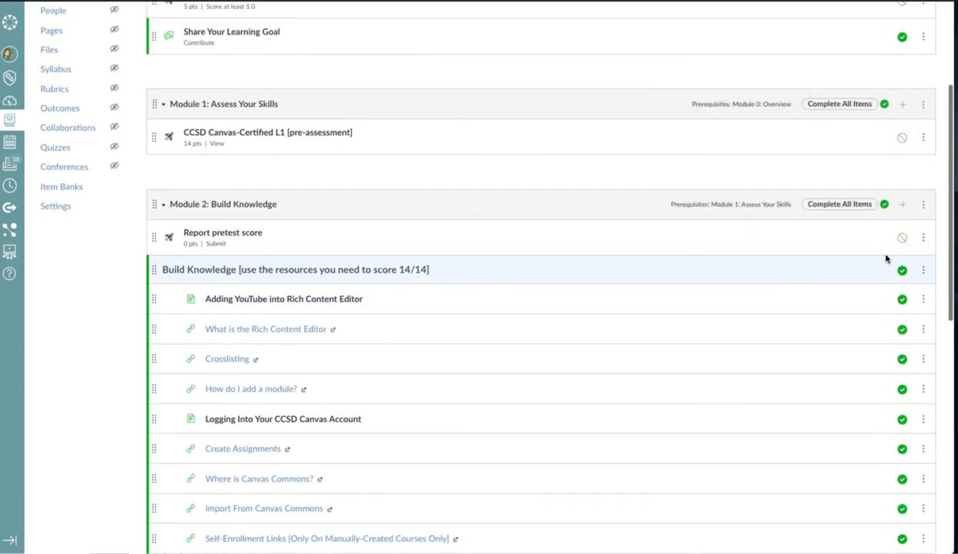
left_click(902, 239)
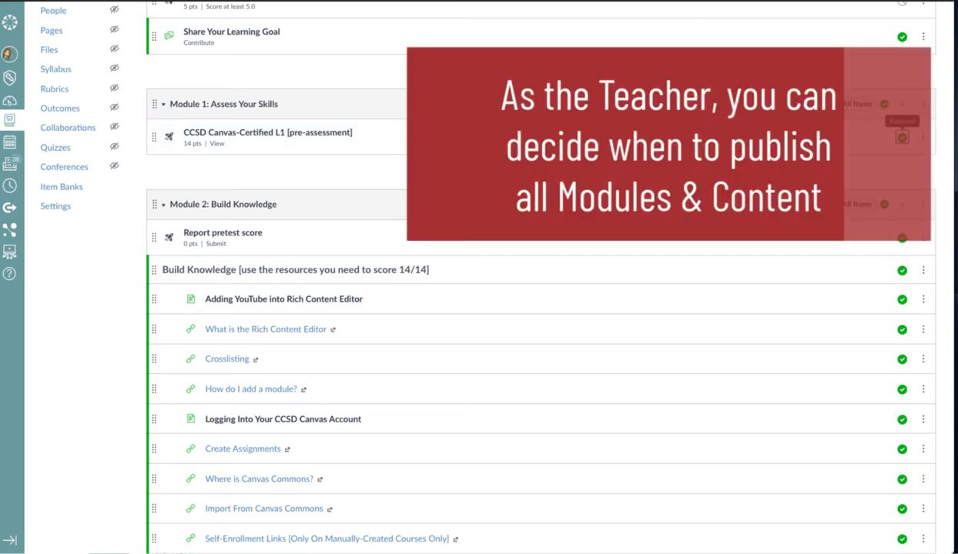
scroll(539, 308, "up", 5)
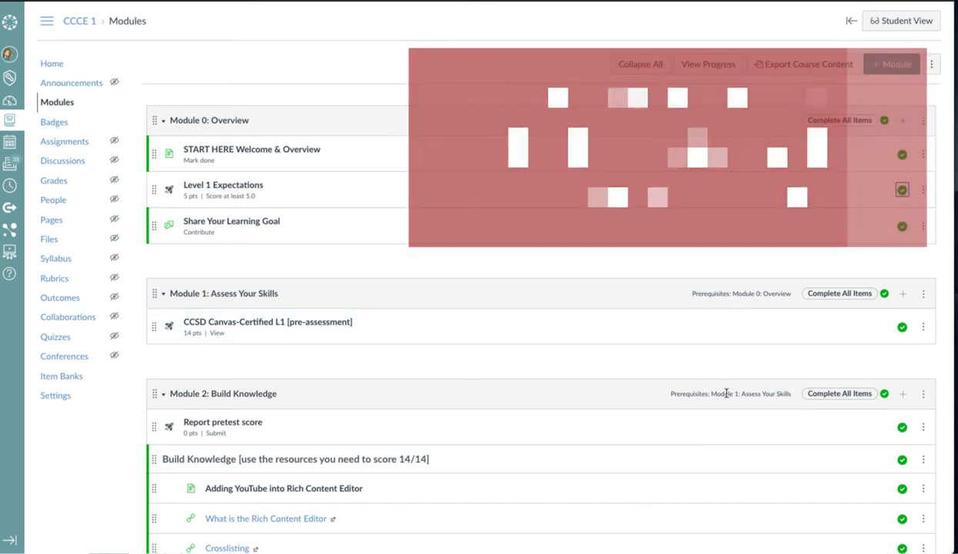
Check the published modules and select the Department of Innovation & Digital Learning [CCSD] as the course's badge issuer
scroll(728, 389, "down", 4)
scroll(730, 389, "down", 5)
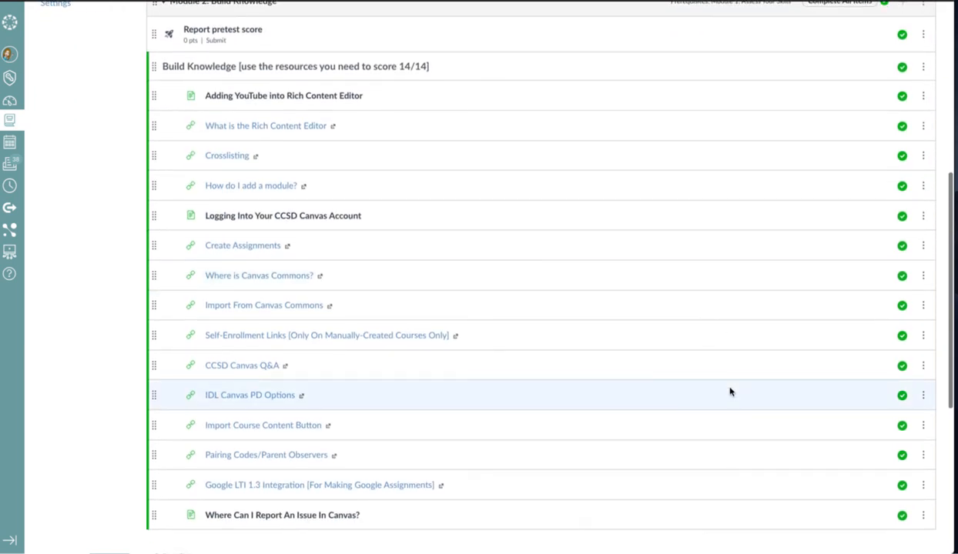
scroll(730, 391, "down", 1)
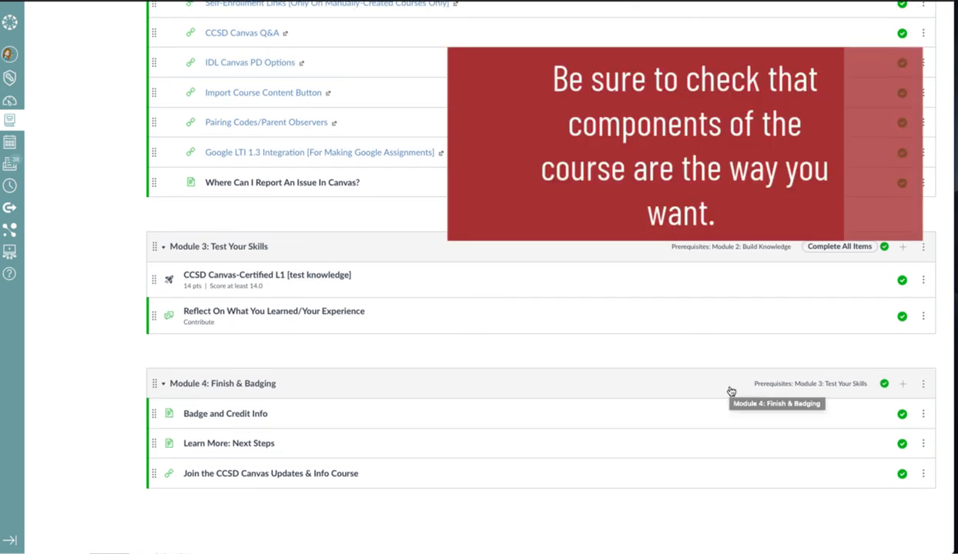
scroll(731, 391, "up", 8)
scroll(731, 391, "up", 2)
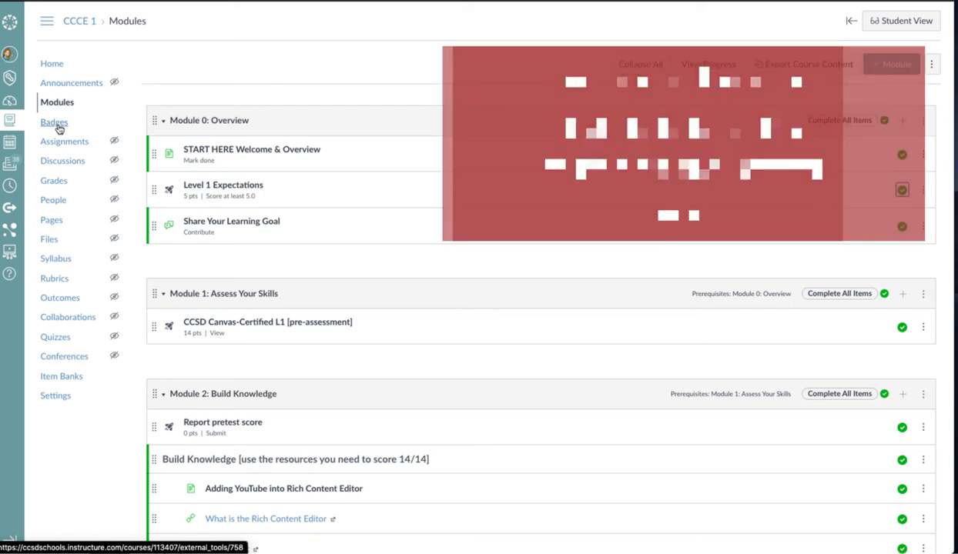
left_click(55, 123)
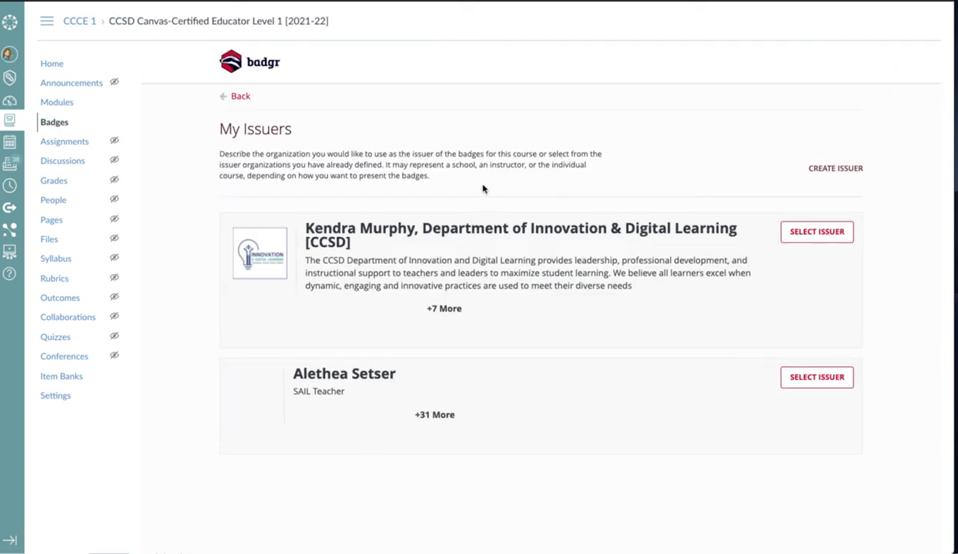
left_click(799, 237)
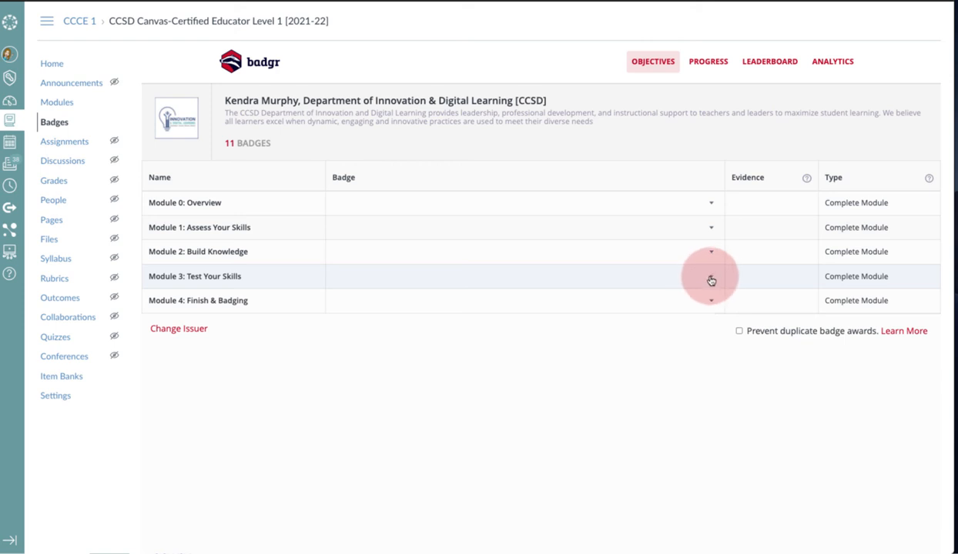
Assign the existing CCSD Canvas-Certified Educator Level 1 badge to Module 3: Test Your Skills
left_click(712, 278)
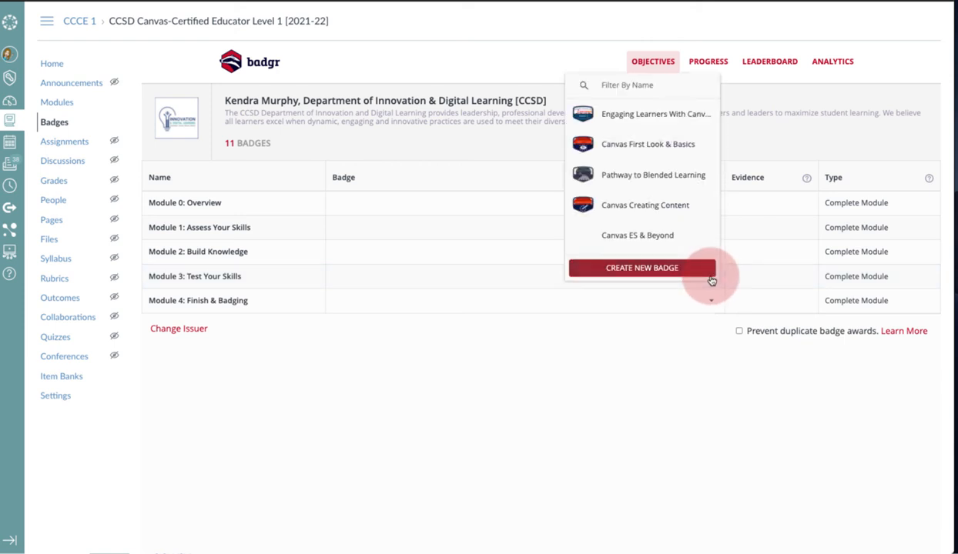
scroll(678, 227, "down", 5)
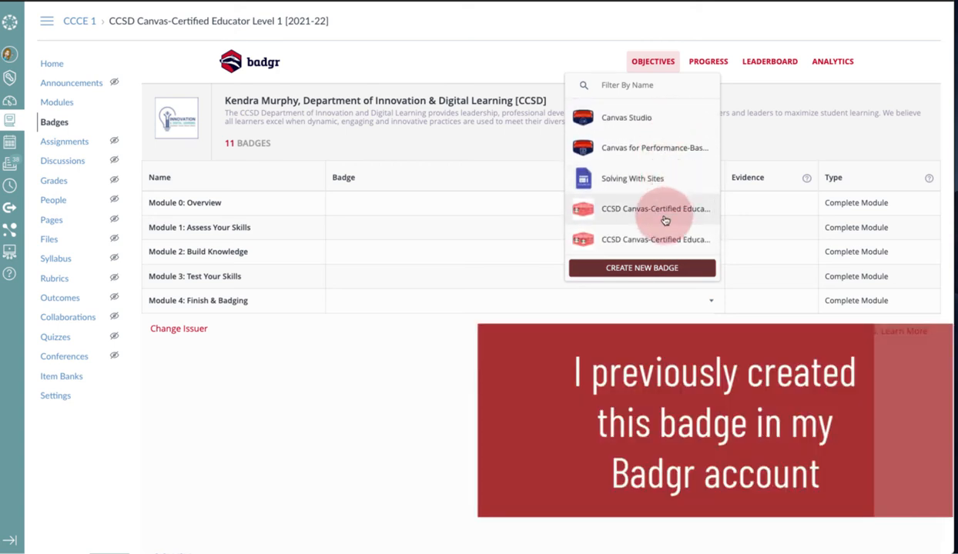
left_click(663, 210)
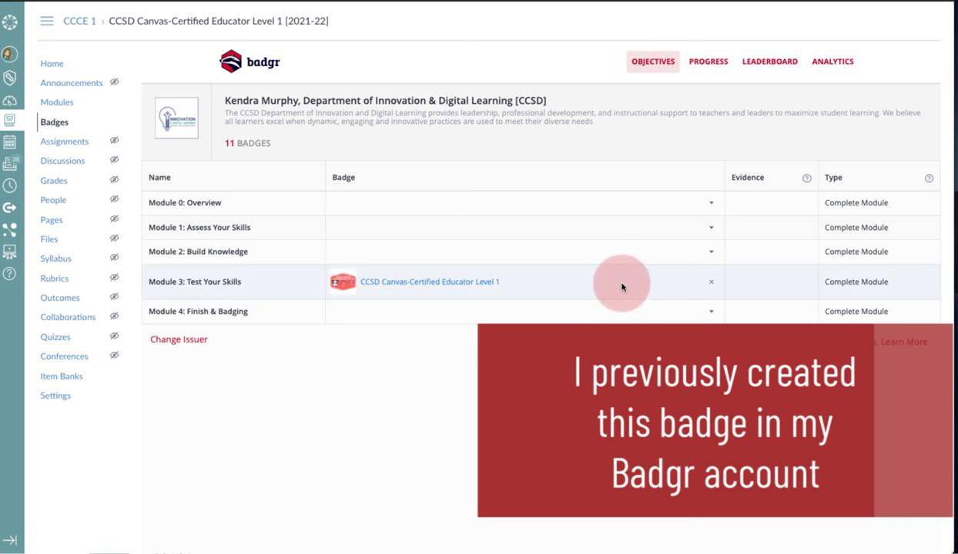
Enable the badge leaderboard and badge award sharing for the course
left_click(762, 63)
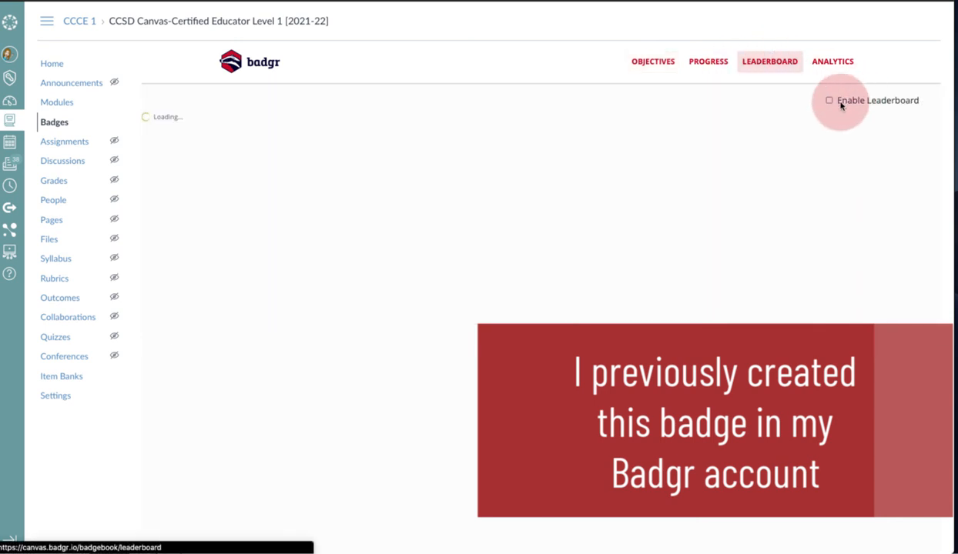
left_click(829, 101)
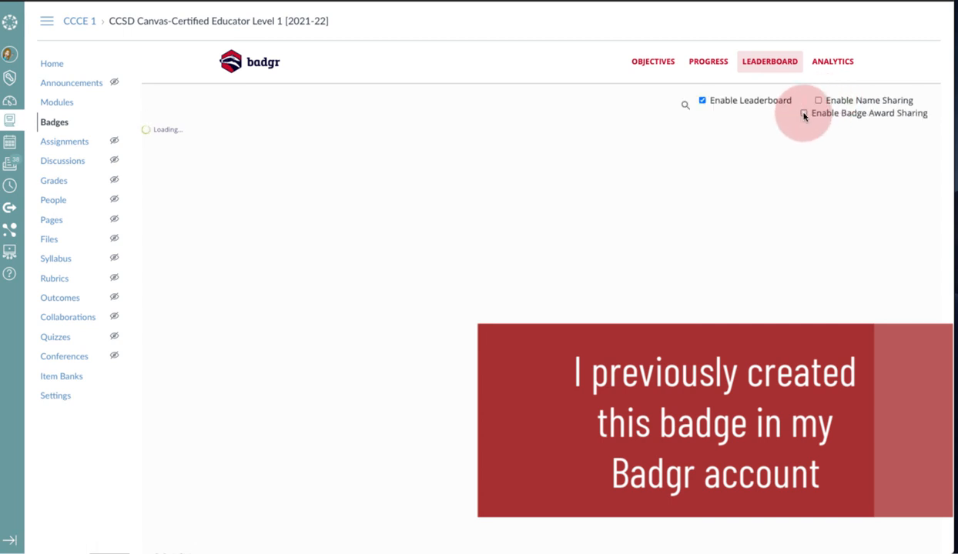
left_click(803, 114)
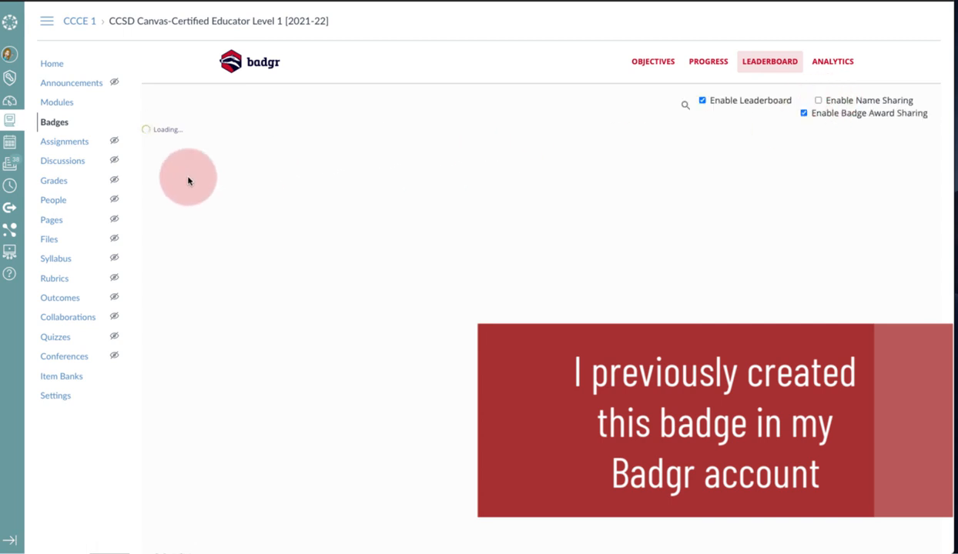